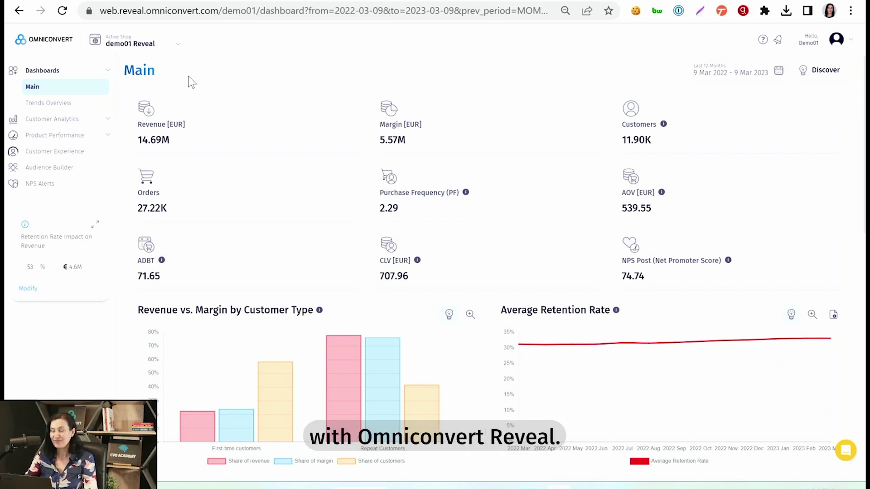
Open the Buying Habits page under Product Performance and bring up the start of the Buying trends by purchased product table.
click(43, 136)
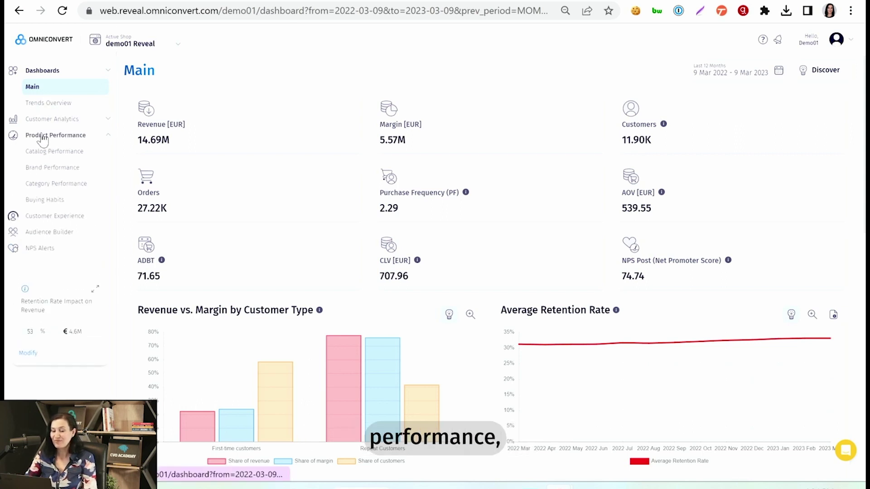
click(50, 202)
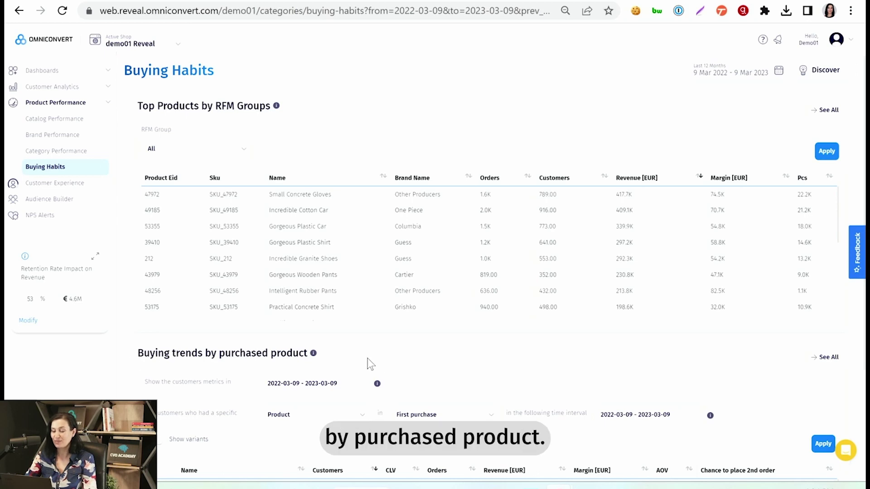
scroll(428, 359, down, 3)
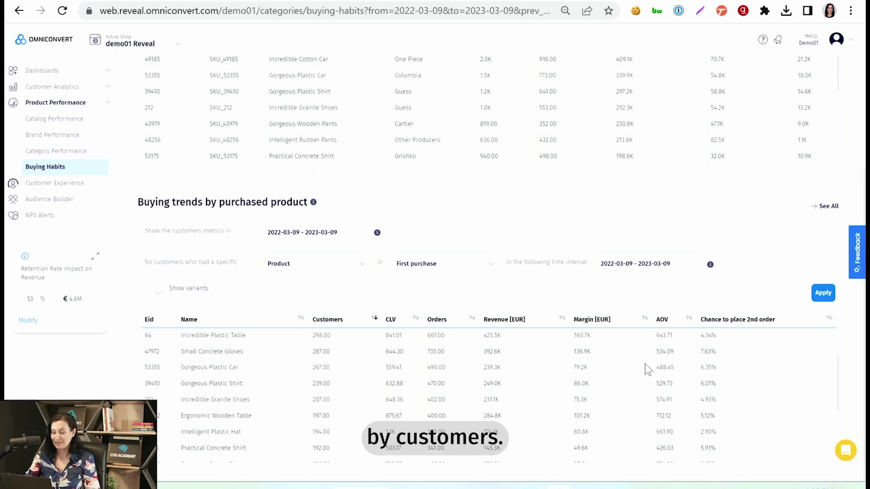
scroll(284, 373, up, 5)
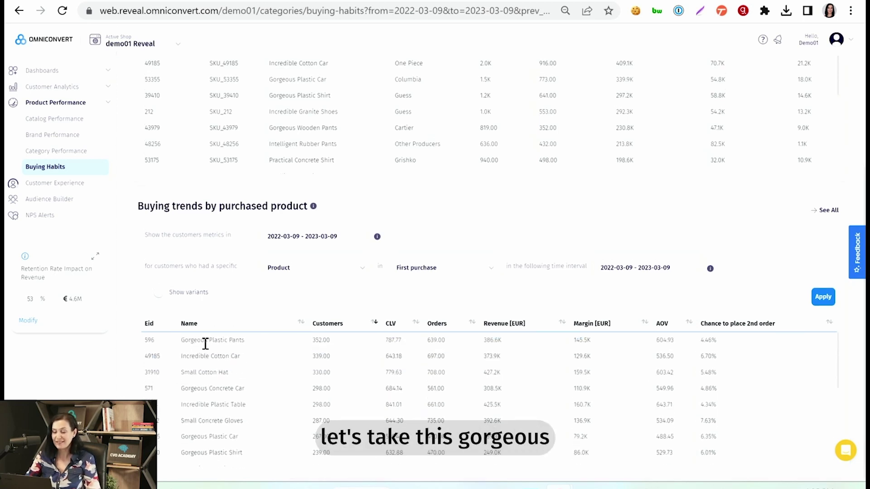
Examine the Gorgeous Plastic Pants row's customers together with the first-purchase time interval and the customer metrics interval.
drag(180, 343, 248, 342)
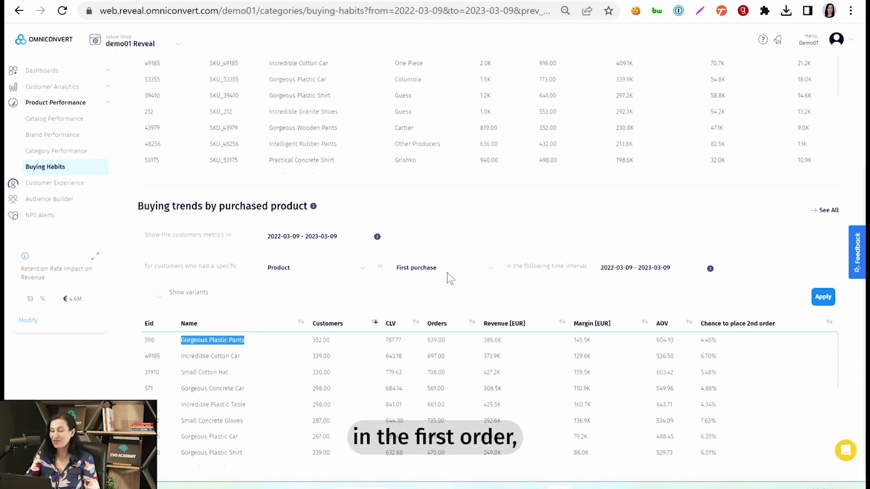
drag(601, 267, 676, 268)
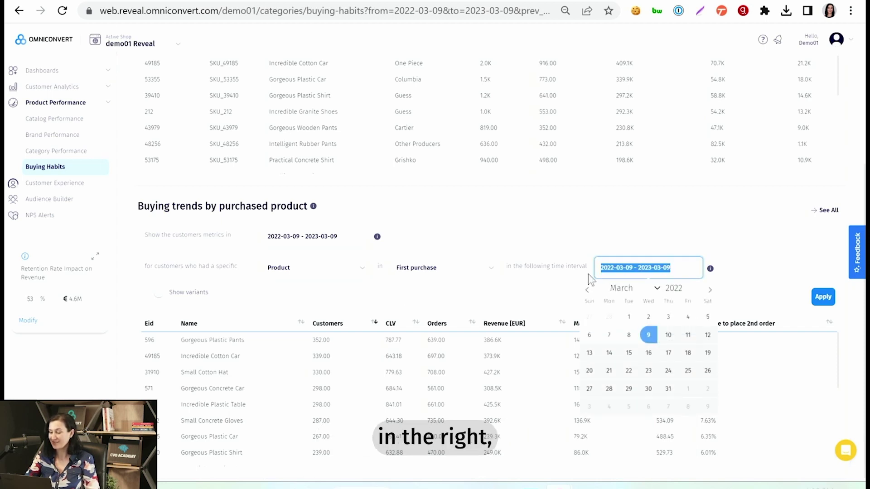
click(516, 293)
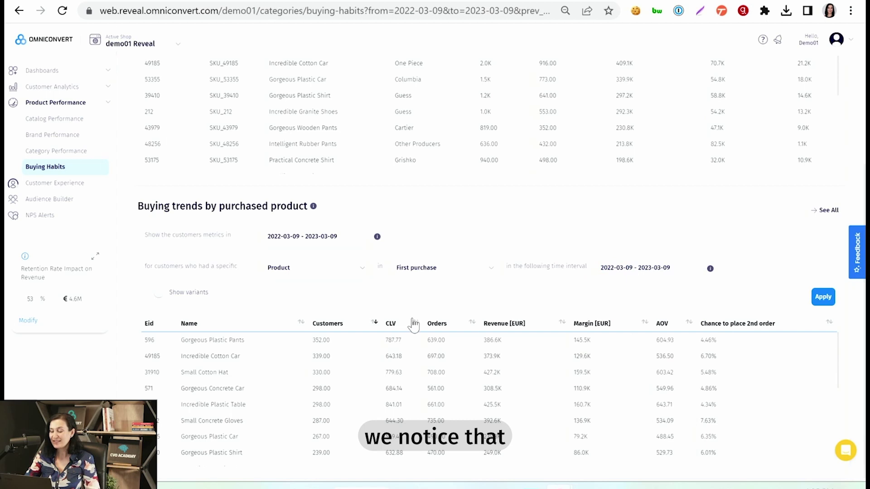
drag(310, 342, 329, 340)
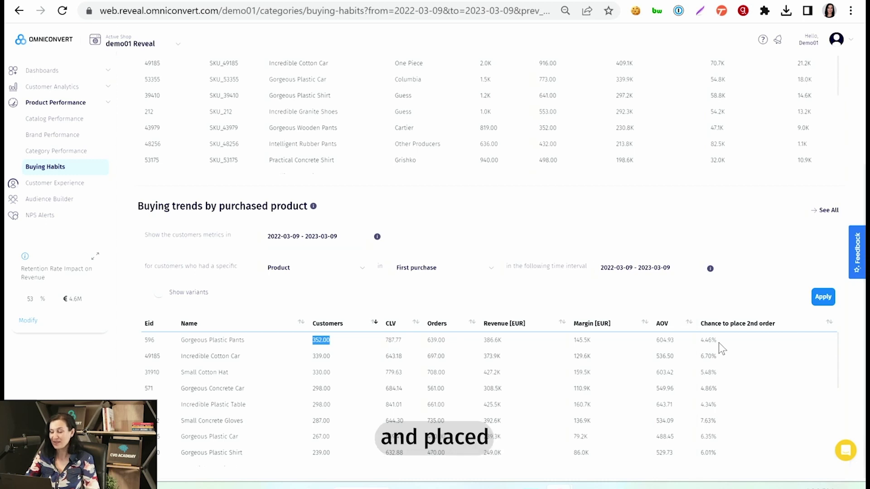
click(335, 236)
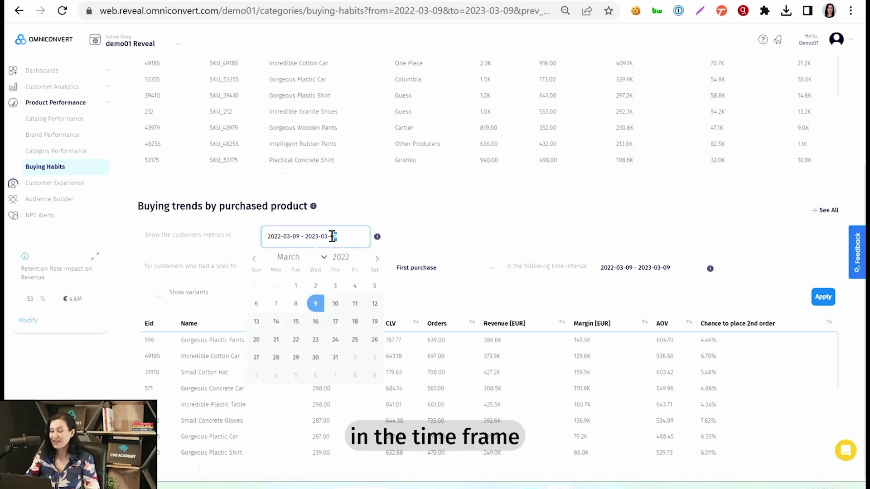
drag(332, 236, 264, 239)
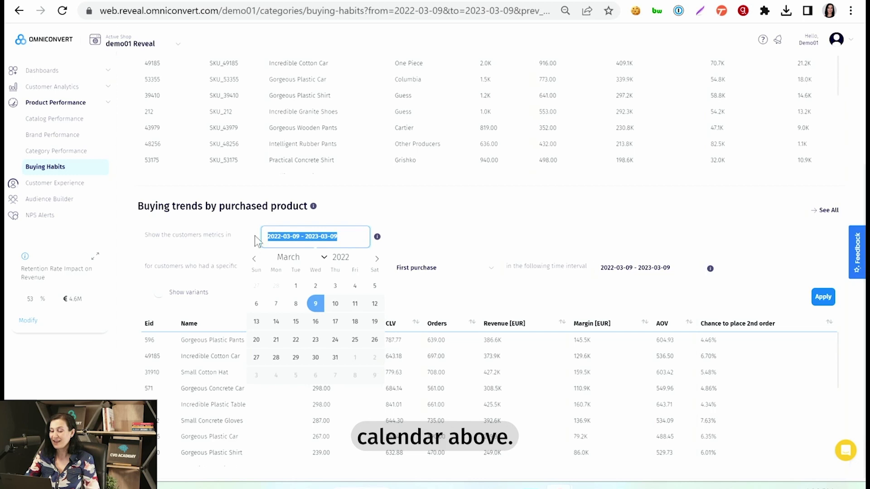
click(498, 219)
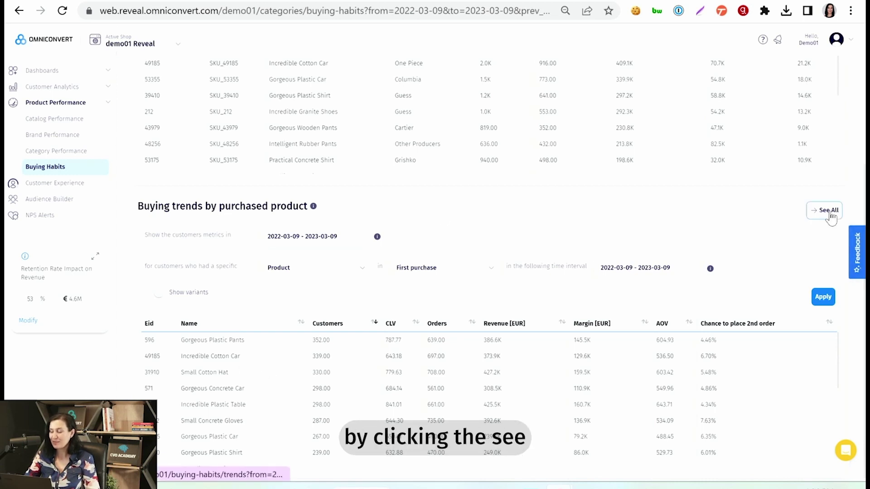
Open the full Buying trends by purchased product list and review its first-purchase and customer metrics date intervals.
click(824, 210)
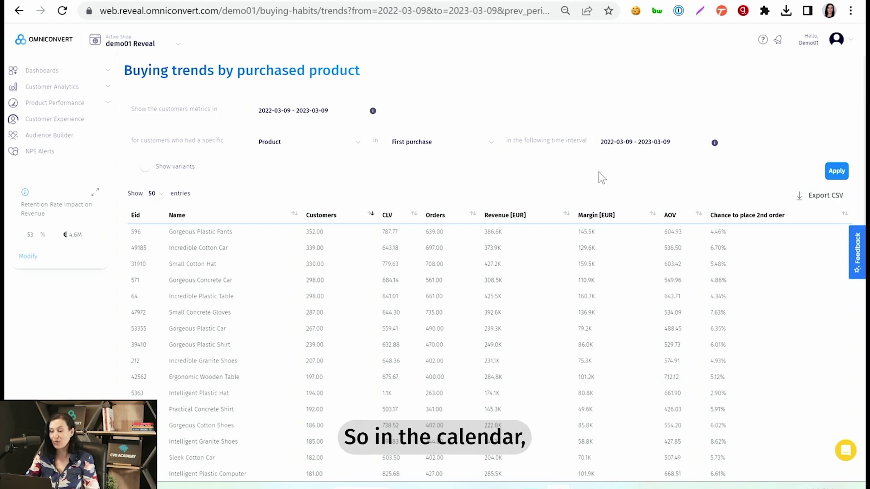
drag(669, 142, 597, 143)
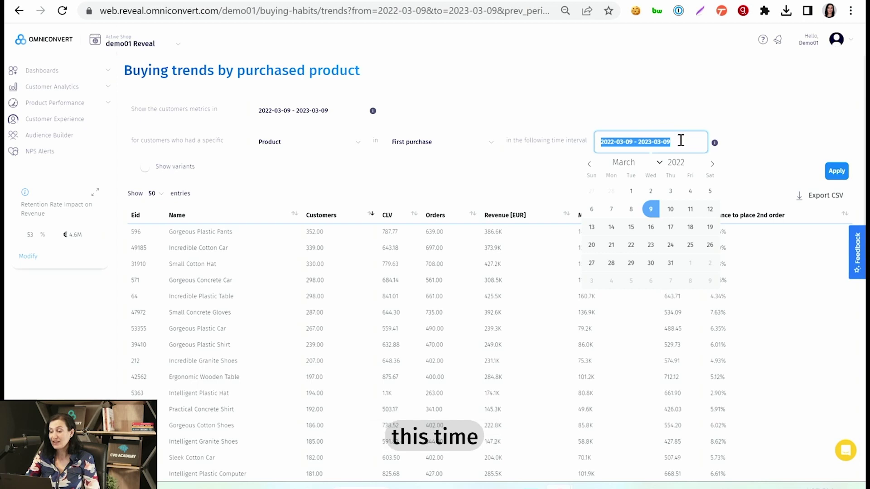
click(485, 179)
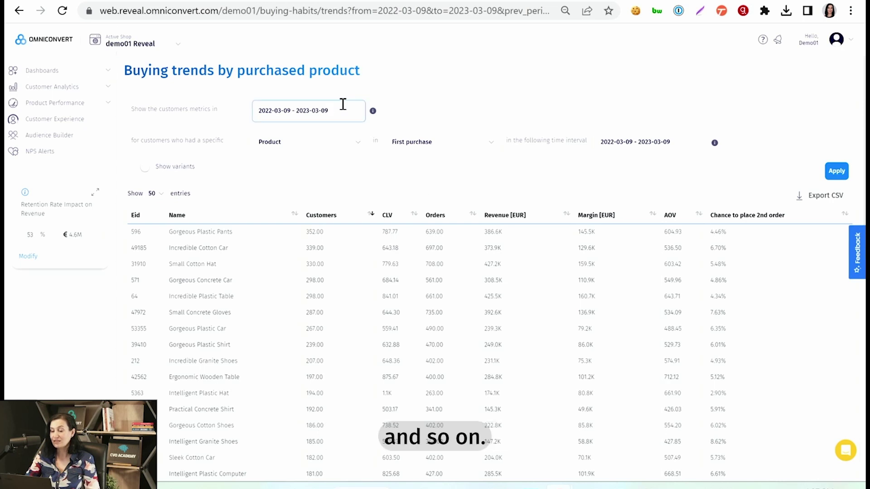
drag(343, 107, 265, 110)
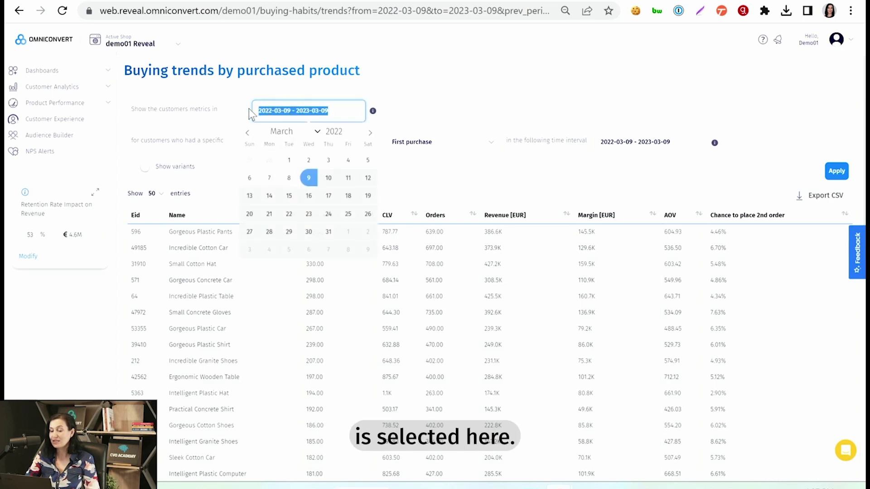
click(475, 97)
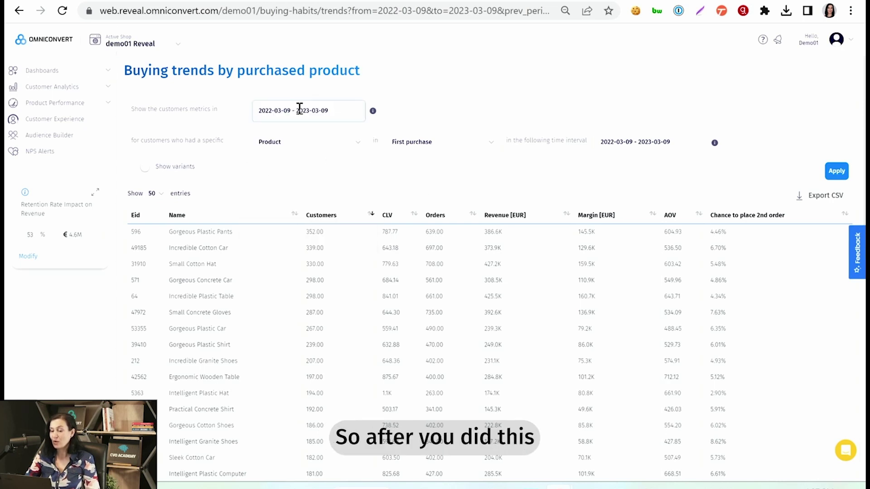
Apply the buying trends filters and sort the products by chance to place 2nd order, highest first.
click(832, 172)
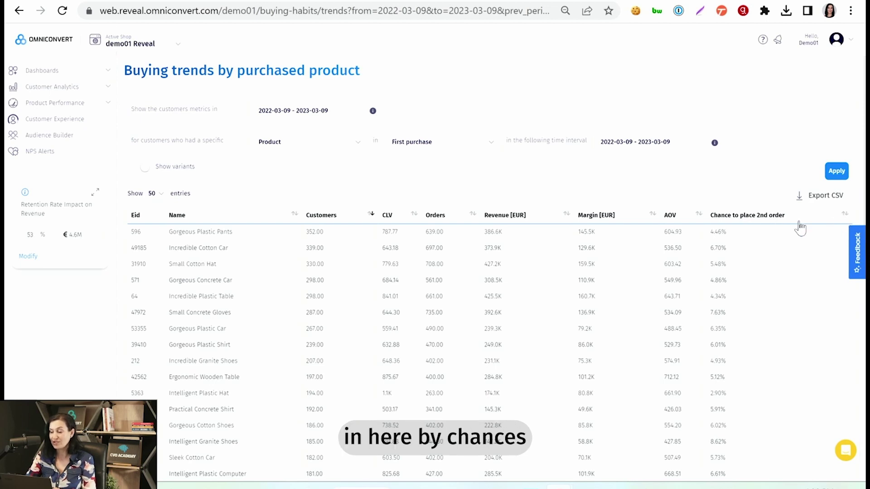
click(843, 216)
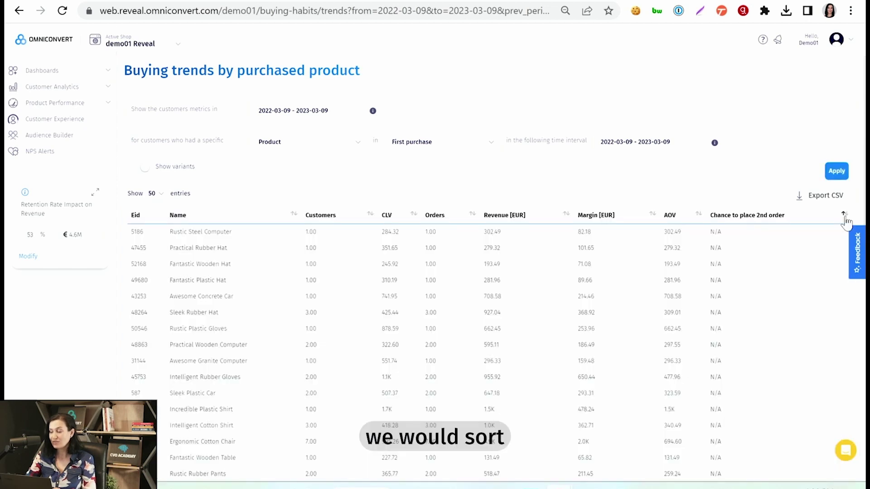
click(845, 215)
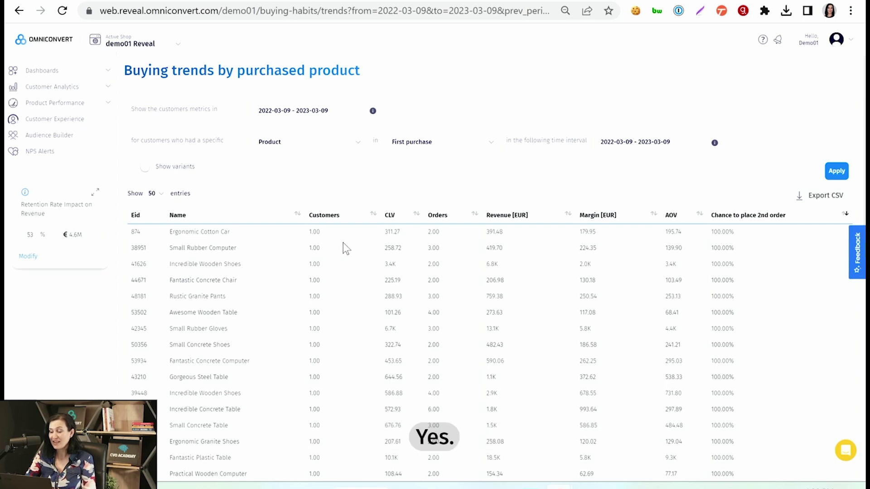
Go through the sorted product list to page 5, comparing customers with the chance to place 2nd order.
scroll(356, 243, down, 3)
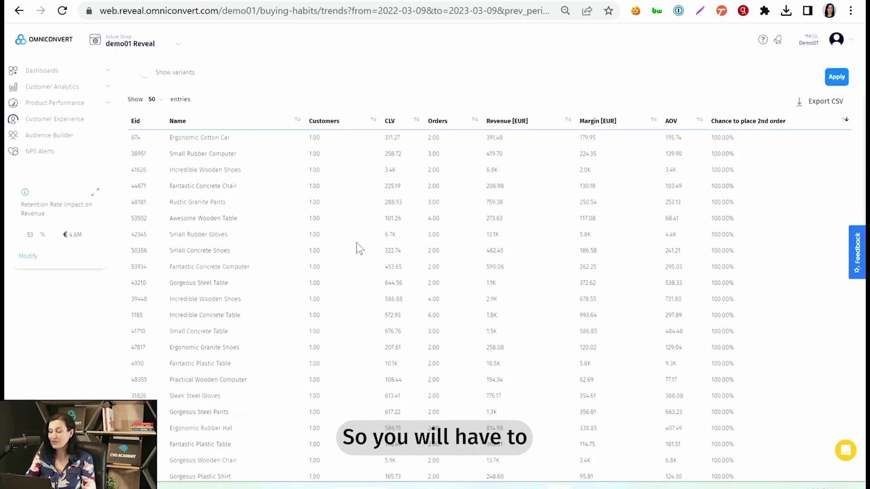
scroll(356, 243, down, 3)
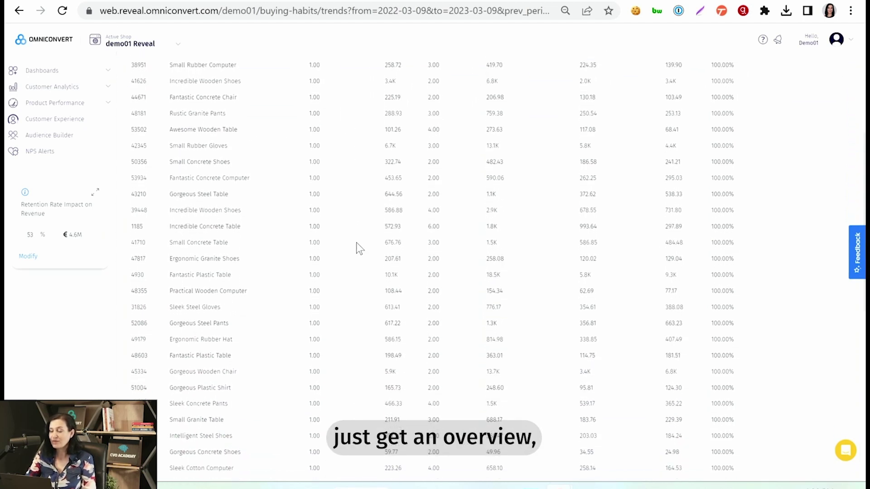
scroll(744, 287, down, 7)
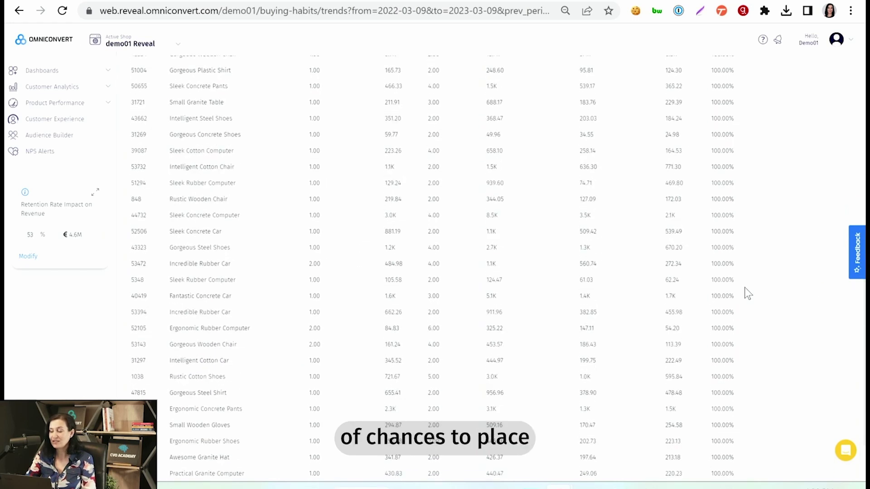
click(766, 457)
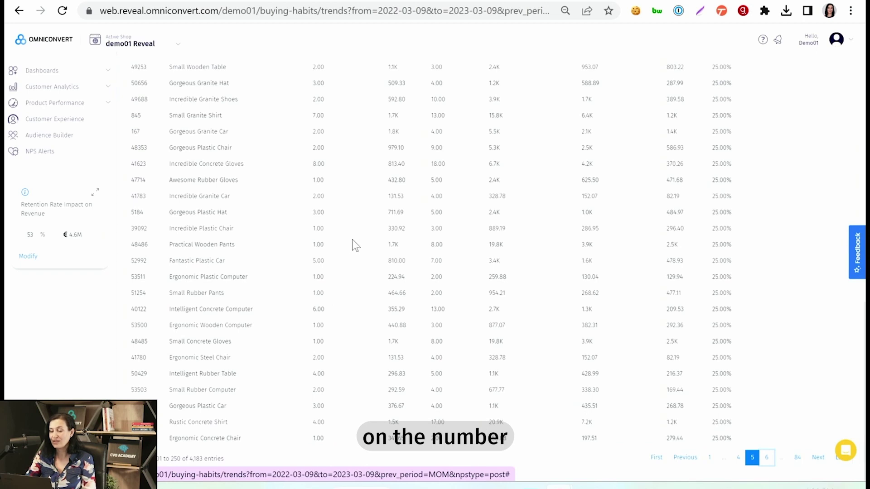
scroll(325, 213, up, 10)
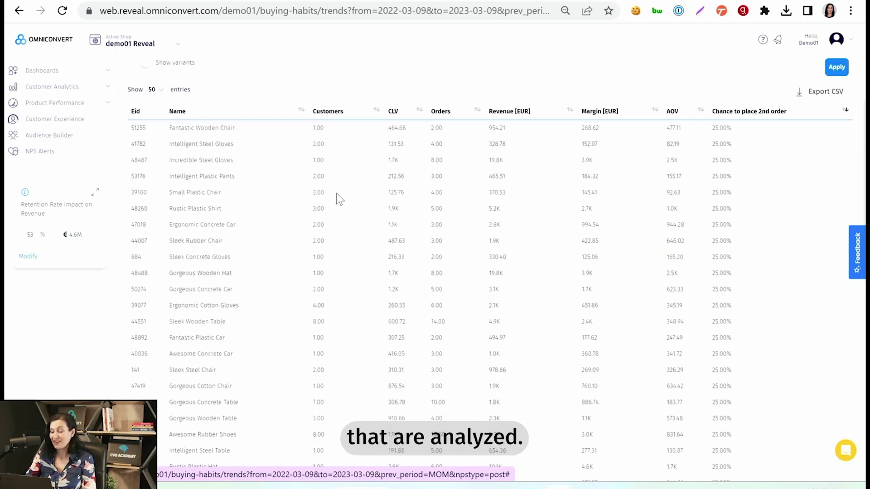
scroll(325, 202, up, 1)
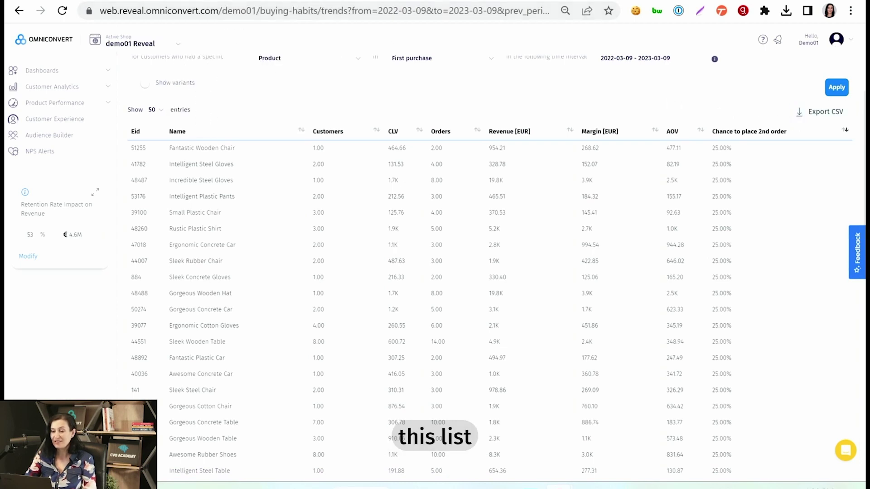
Switch to the BTbPP spreadsheet in Google Sheets and find the Chances to place second order cell in row 138.
click(257, 4)
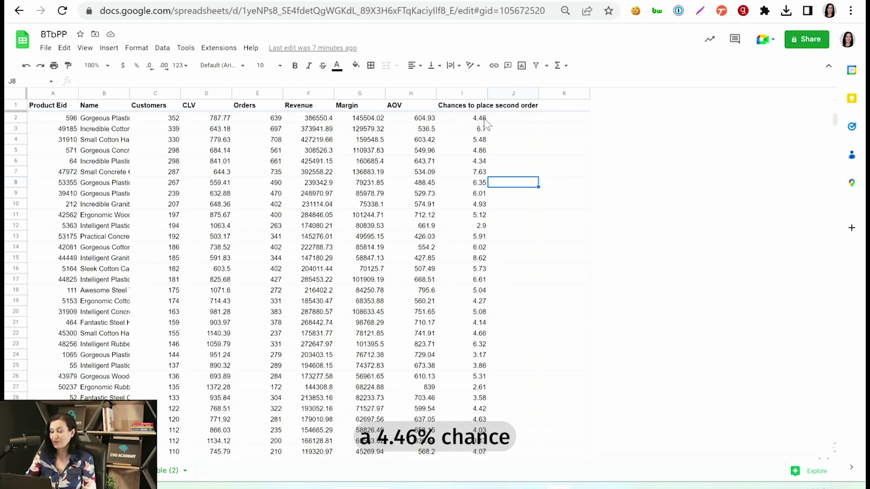
scroll(484, 118, down, 1)
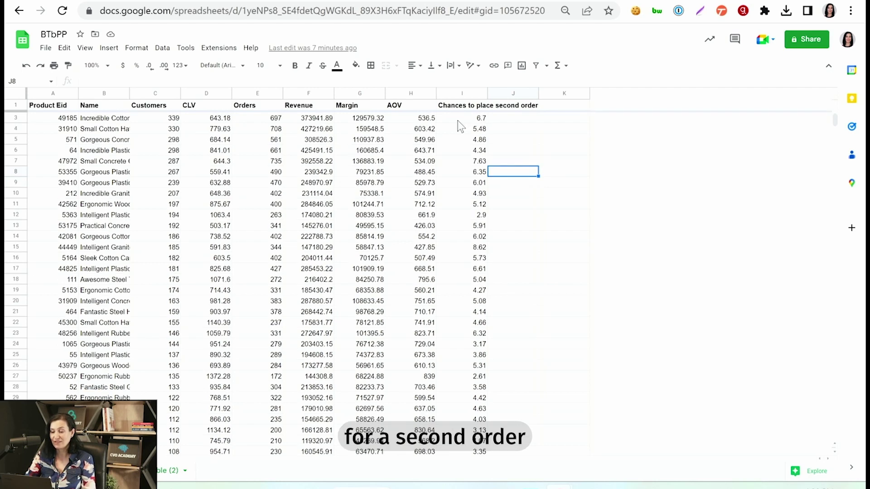
scroll(489, 290, down, 5)
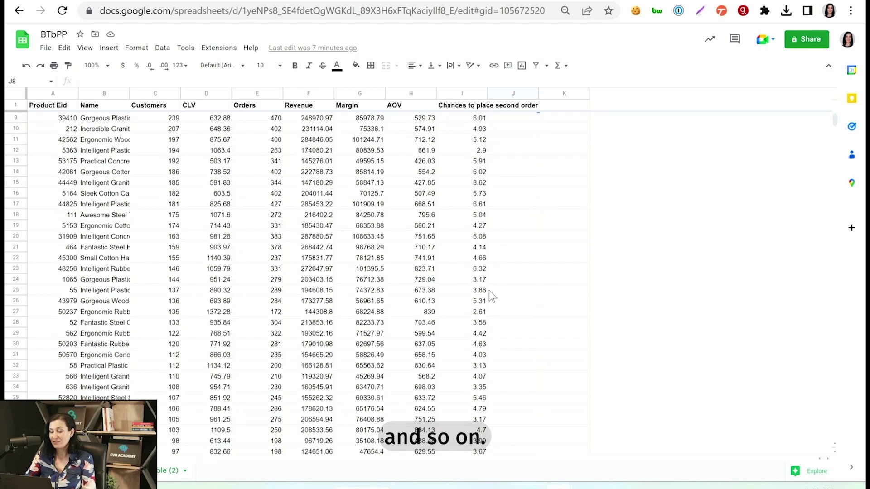
scroll(488, 295, down, 15)
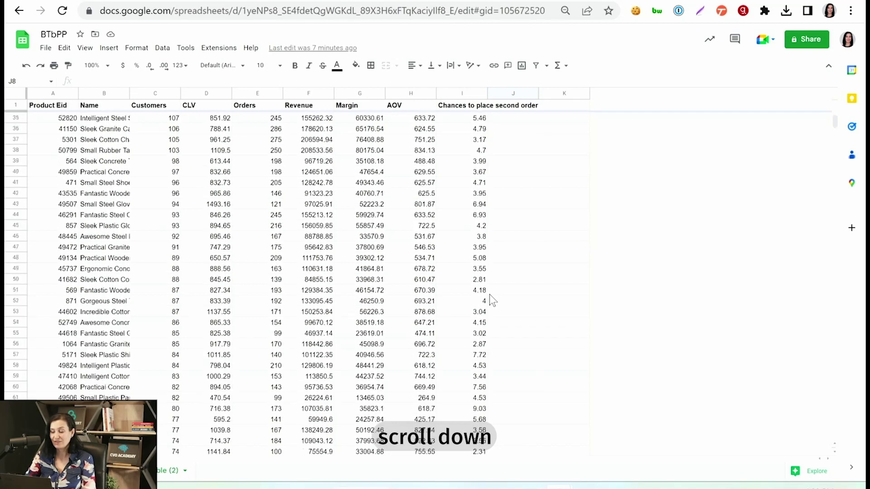
scroll(489, 294, down, 20)
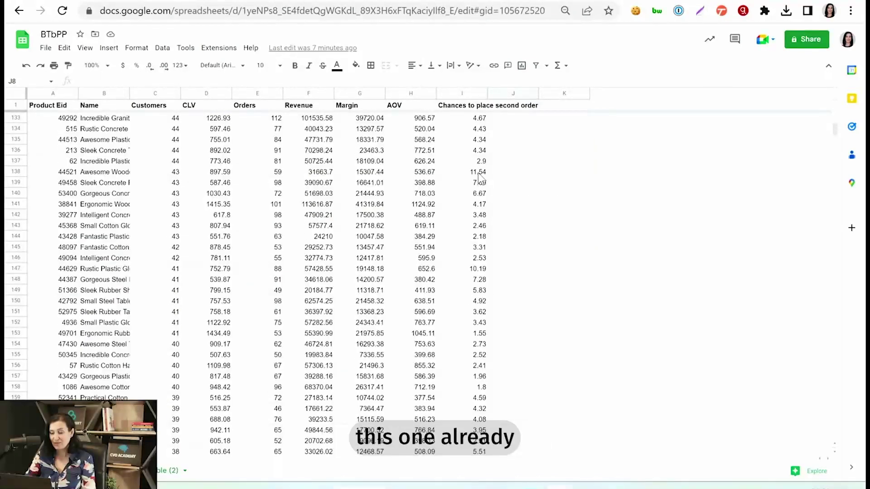
click(479, 175)
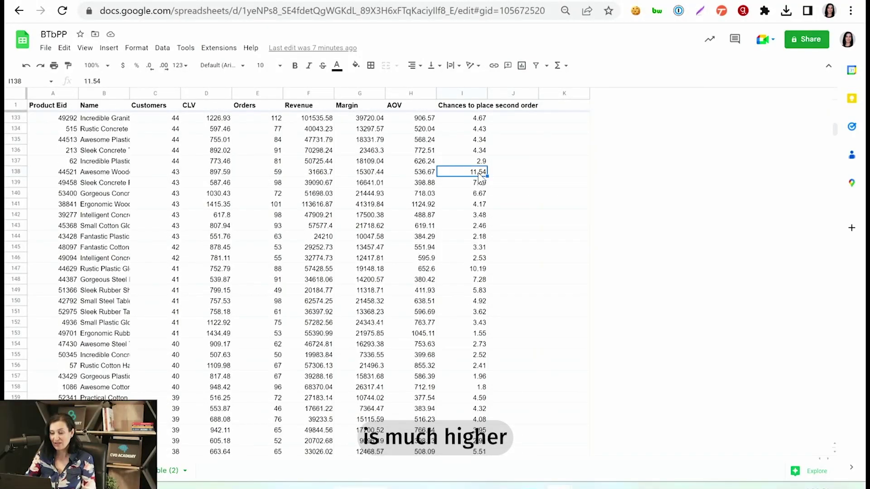
Return to Omniconvert Reveal and reopen the Buying Habits page under Product Performance.
click(116, 177)
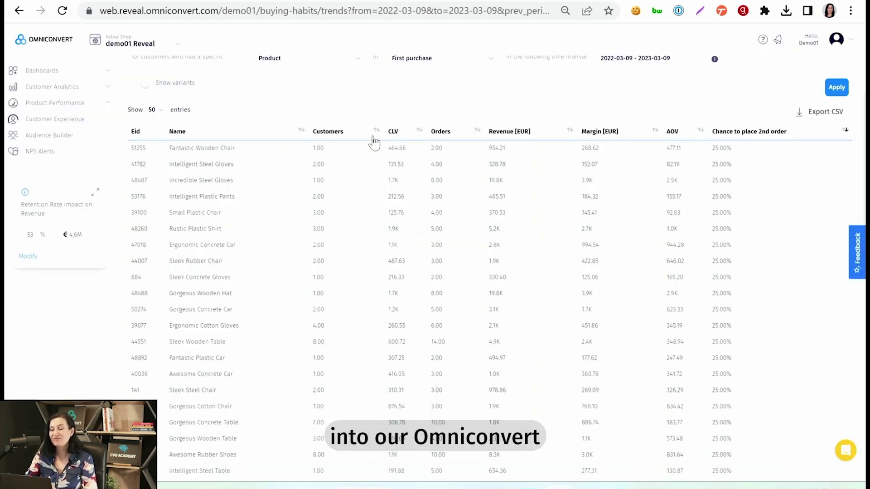
scroll(374, 142, up, 2)
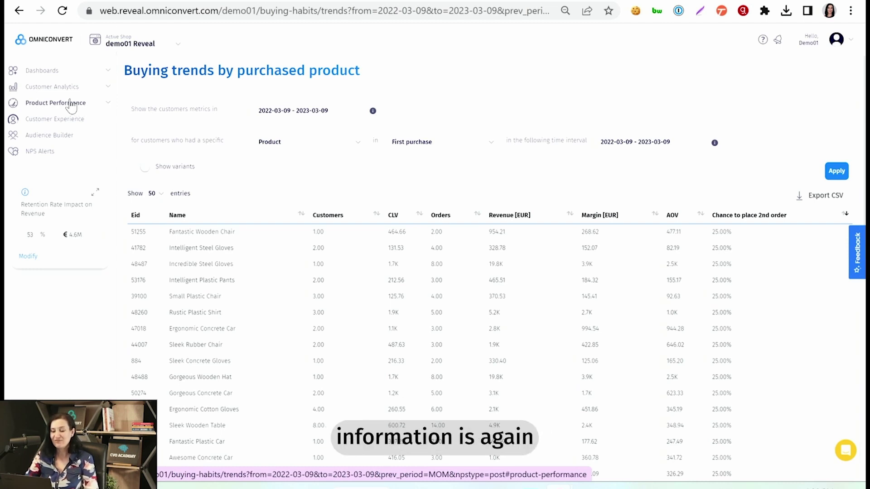
click(56, 106)
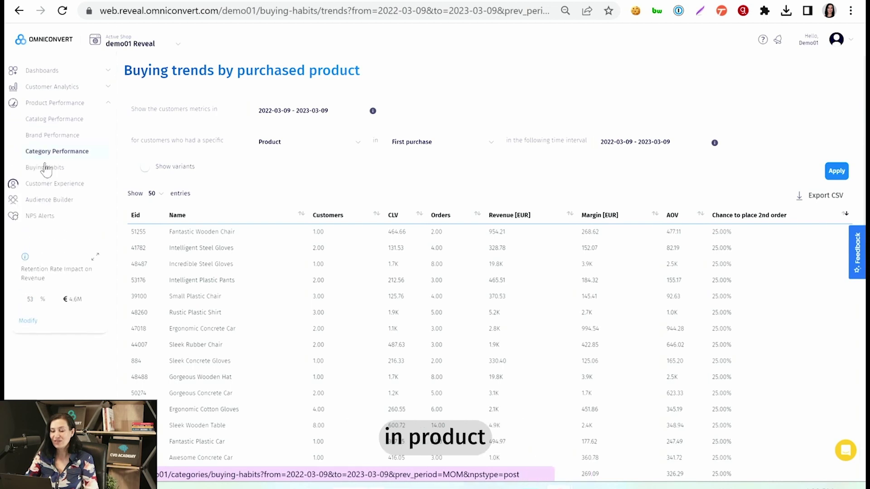
click(50, 169)
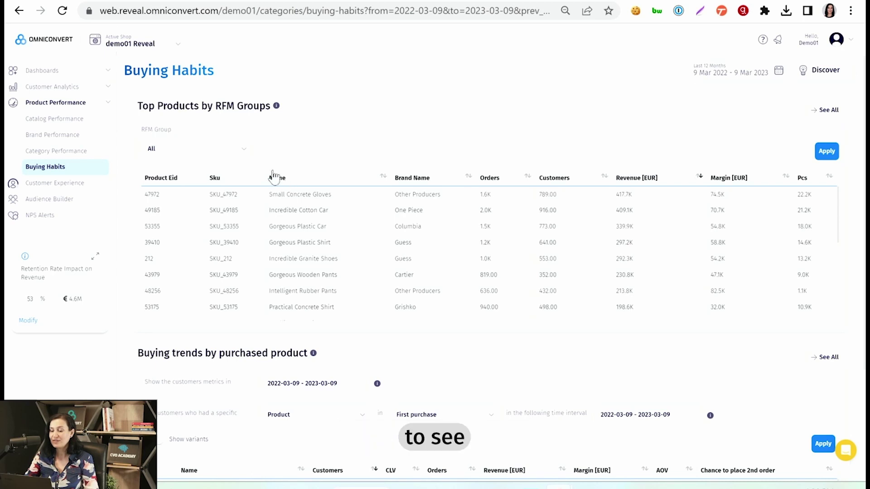
Filter the Top Products by RFM Groups table to the Soulmate group.
click(245, 153)
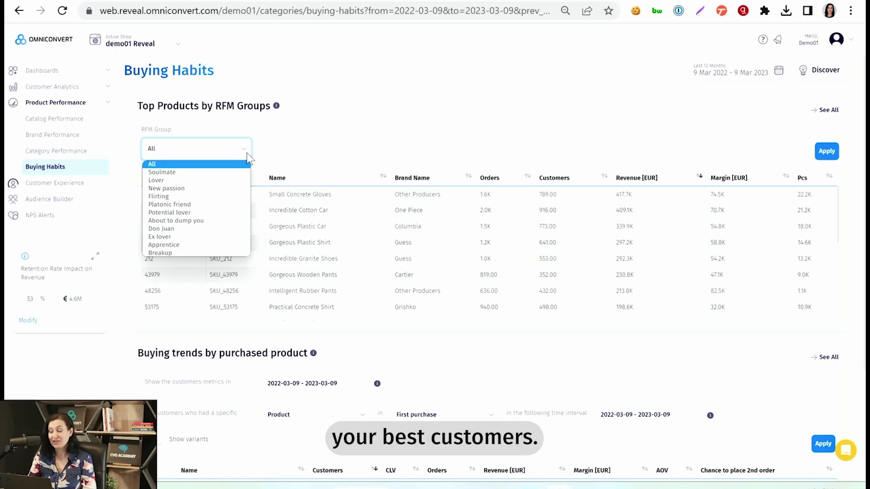
click(188, 172)
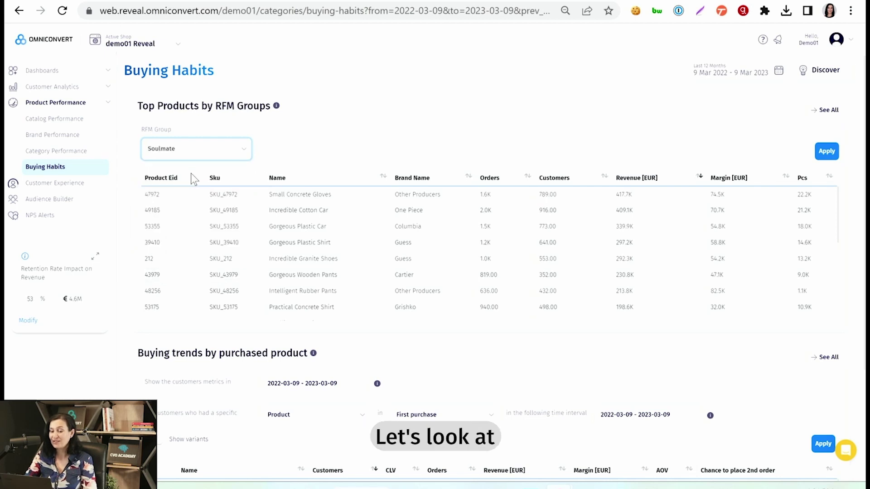
click(827, 153)
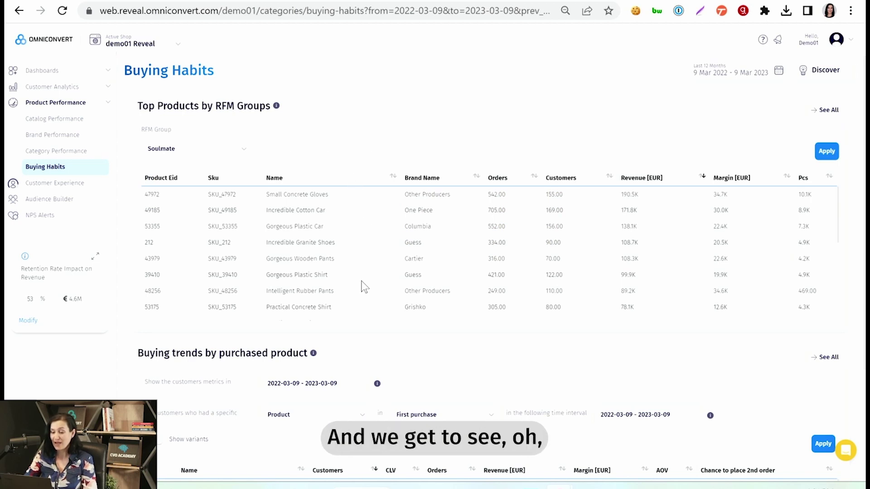
Examine the orders and customers of the Gorgeous Wooden Pants product in the Soulmate group.
drag(267, 260, 338, 264)
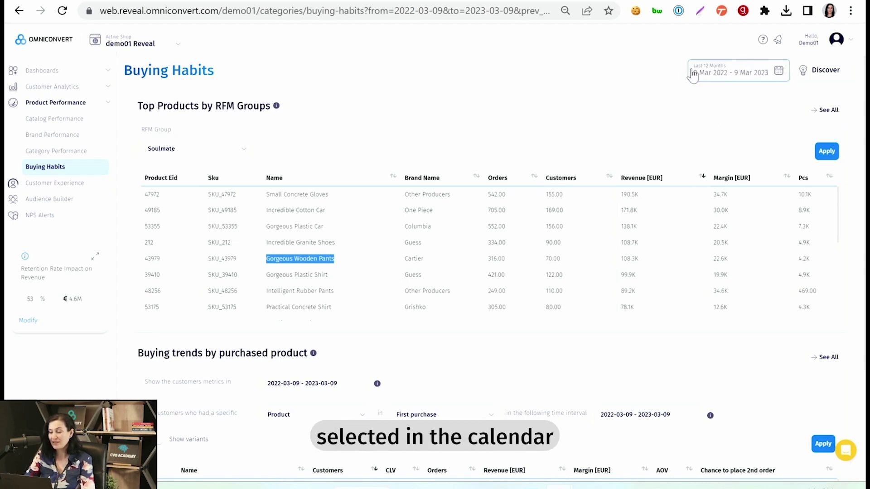
double_click(490, 258)
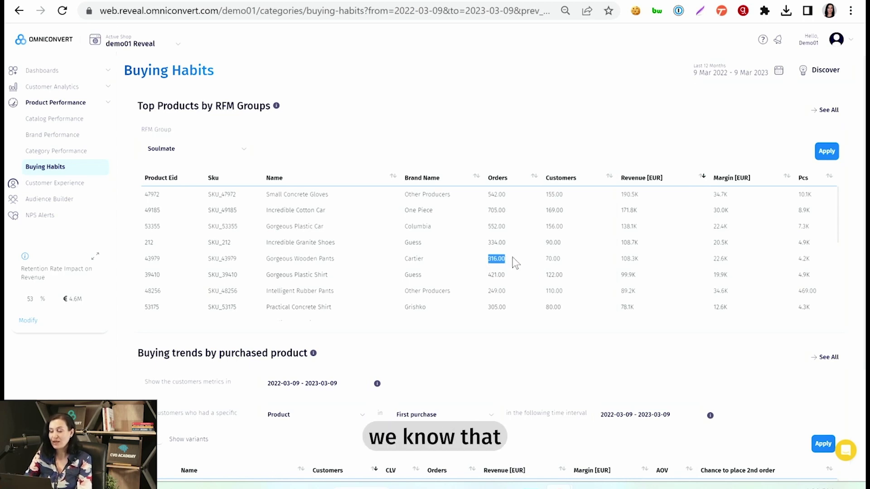
click(342, 260)
drag(341, 259, 264, 268)
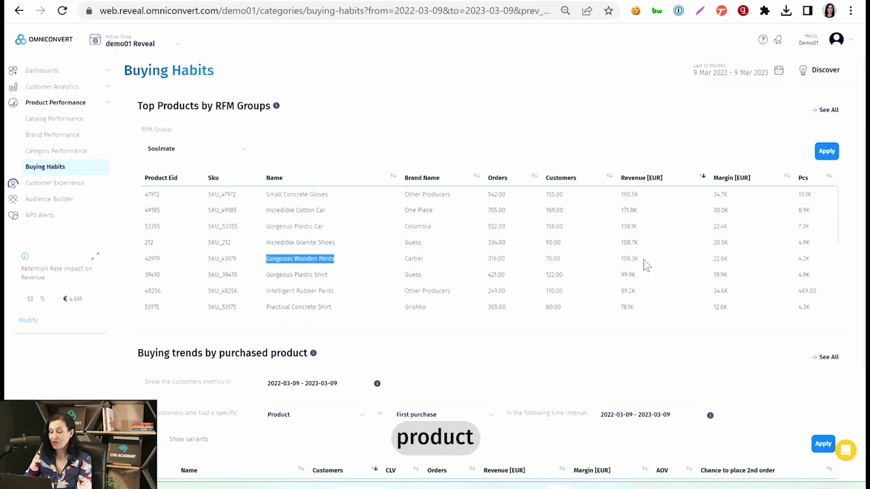
drag(564, 259, 544, 263)
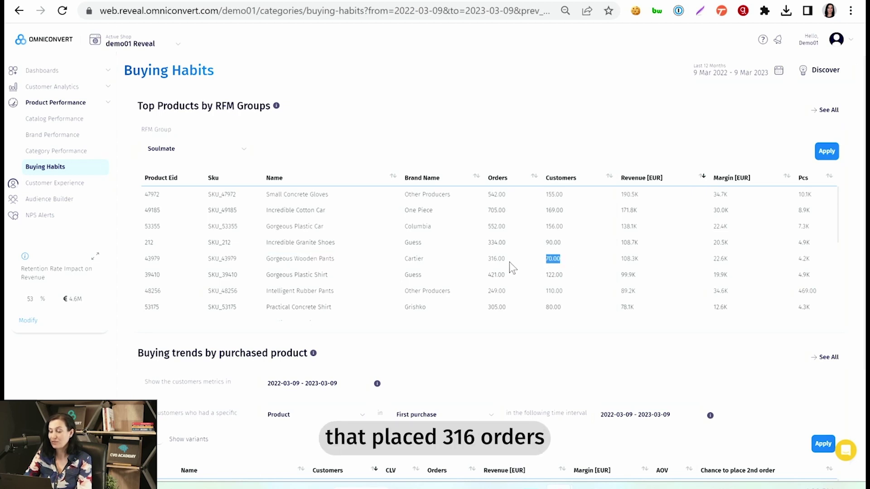
drag(498, 259, 490, 259)
click(328, 259)
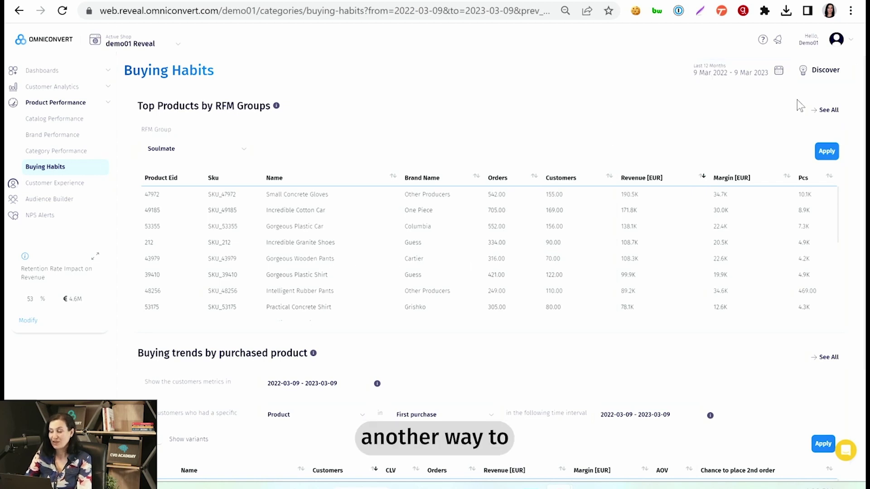
Open the full list of products by RFM group and check its RFM group and product name filters.
click(834, 113)
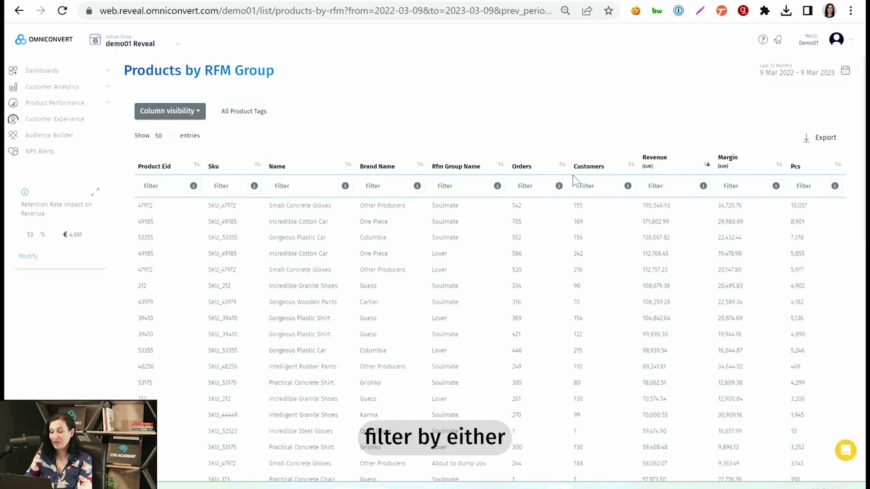
click(445, 186)
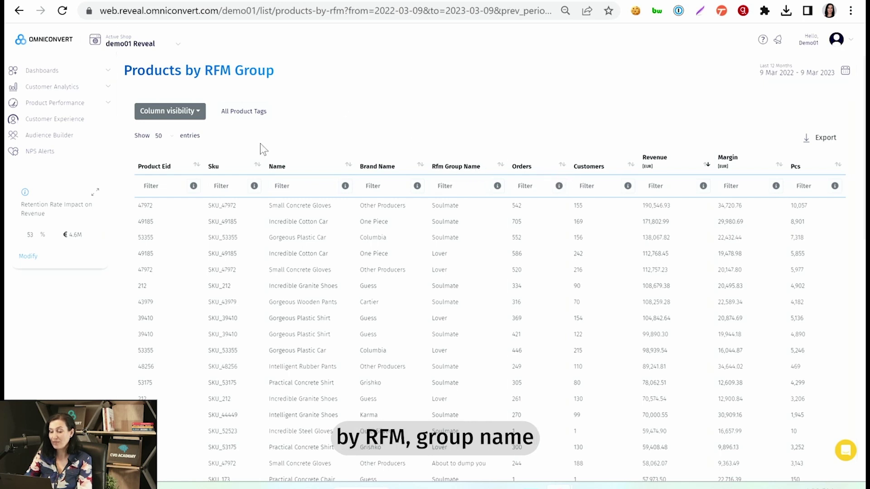
click(284, 187)
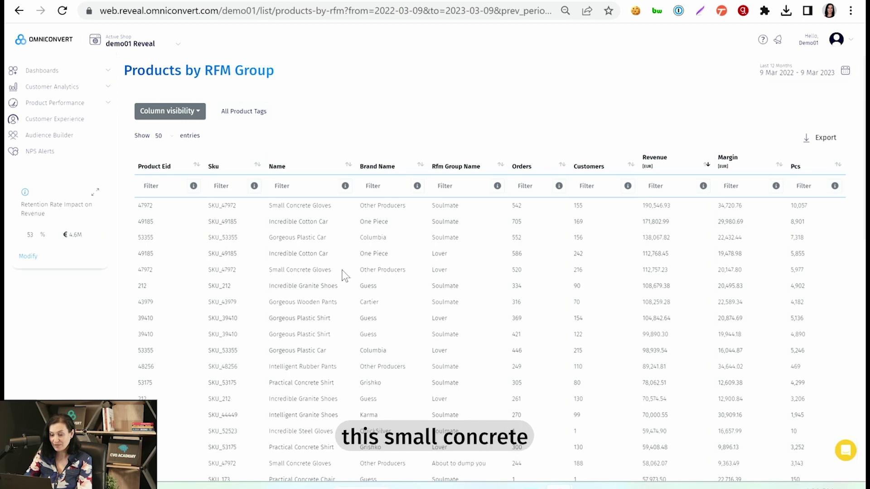
Copy the product name Small Concrete Gloves from its row and filter the list by that name.
drag(331, 270, 269, 276)
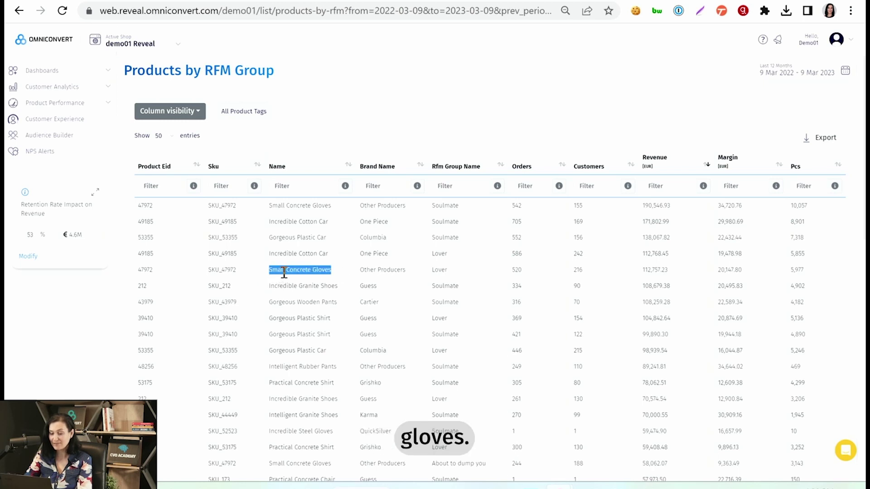
right_click(300, 281)
click(308, 286)
click(303, 183)
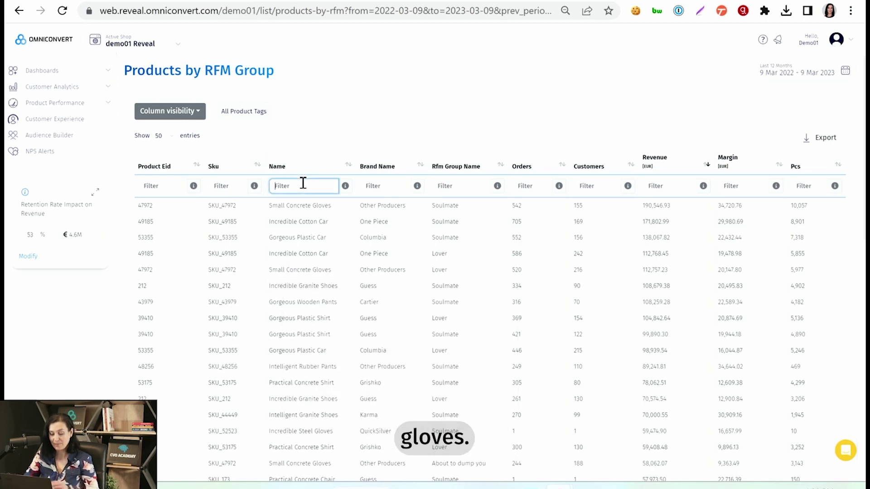
key(ctrl+v)
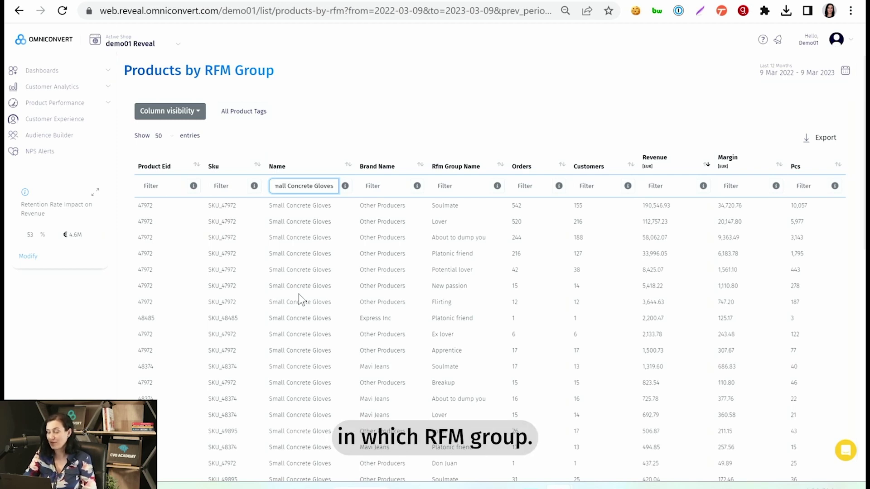
Look through the product's SKUs, then copy SKU_47972 from the Soulmate row and filter the list by it.
scroll(299, 300, down, 10)
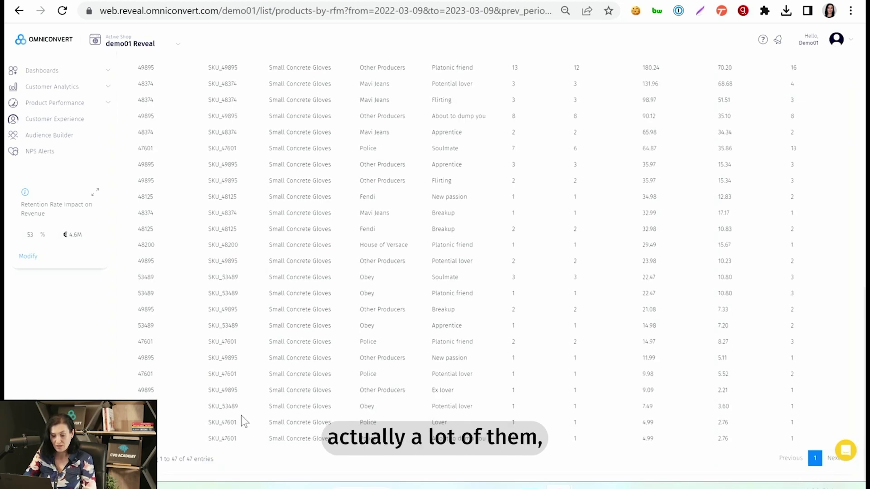
scroll(241, 406, up, 10)
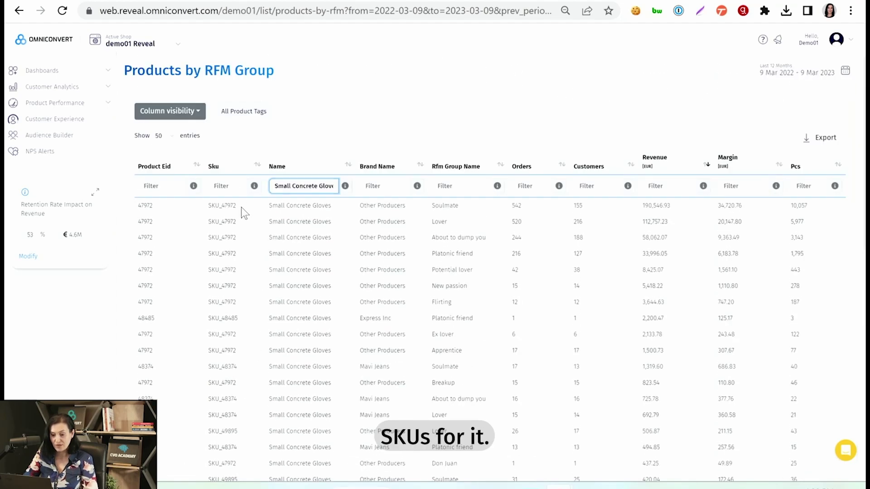
drag(241, 207, 206, 207)
key(ctrl+c)
right_click(217, 207)
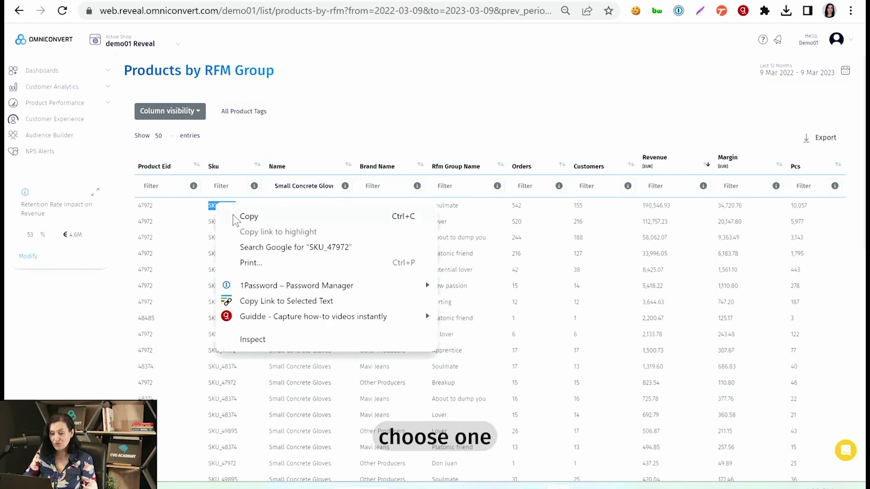
click(240, 216)
click(228, 187)
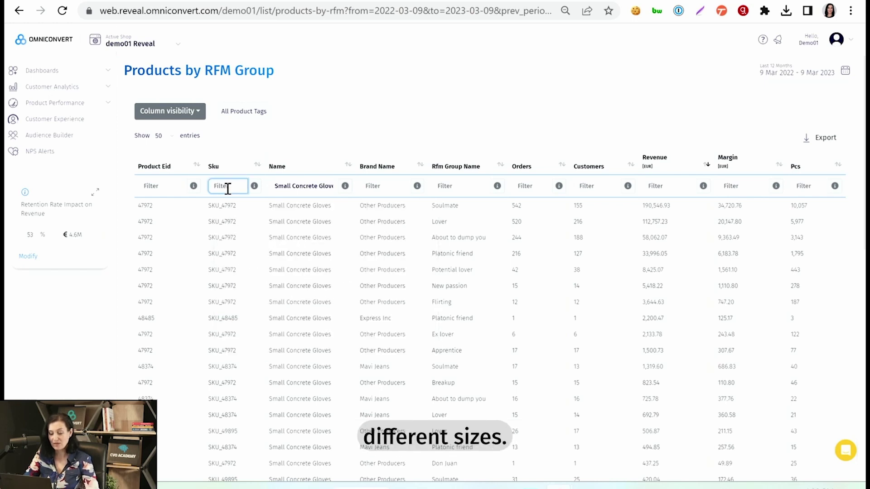
key(ctrl+v)
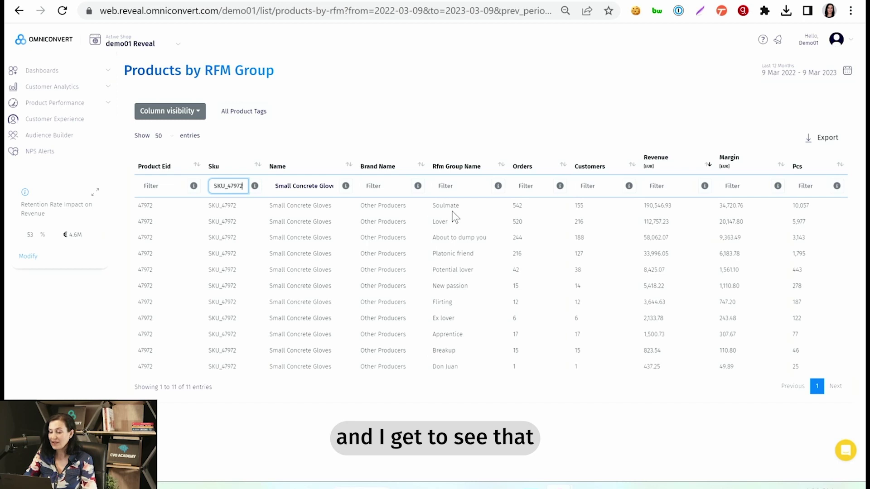
Compare the Soulmate group's orders and customers for SKU_47972 with the Breakup group's orders.
double_click(518, 205)
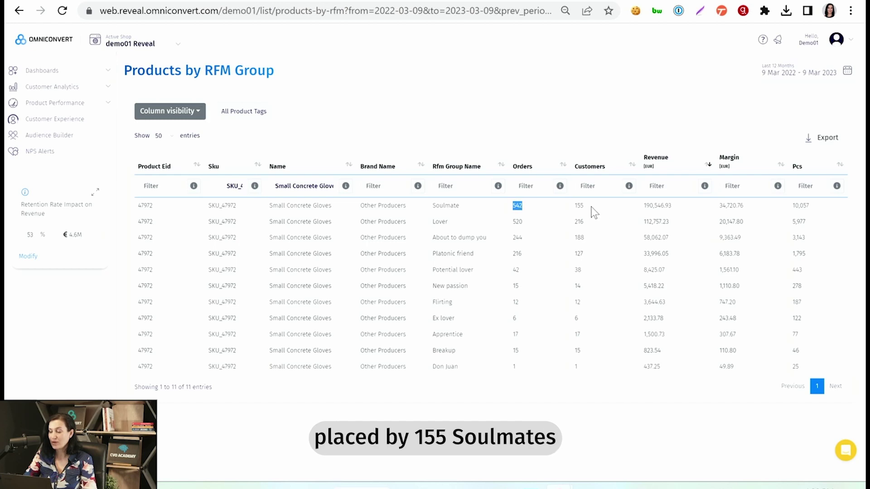
double_click(579, 205)
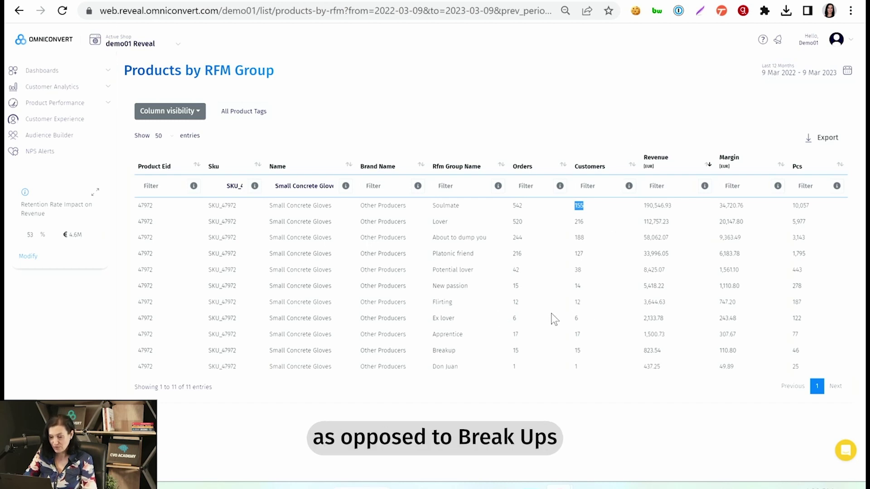
click(526, 354)
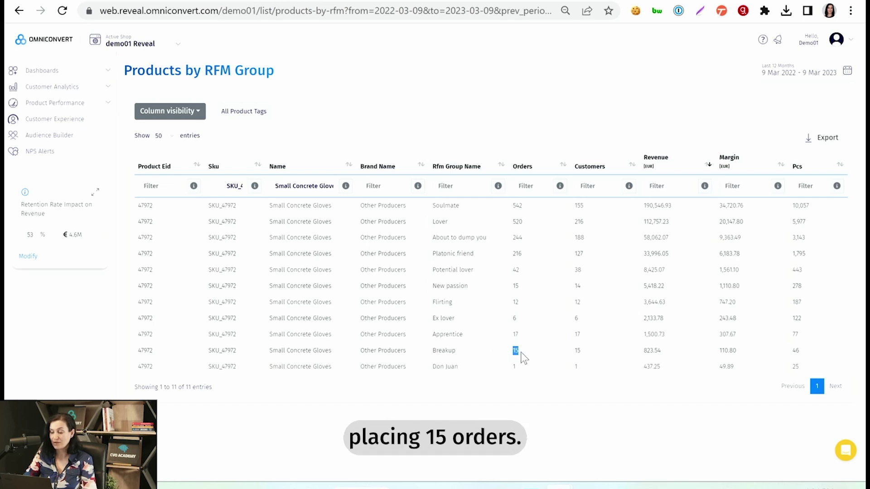
click(521, 354)
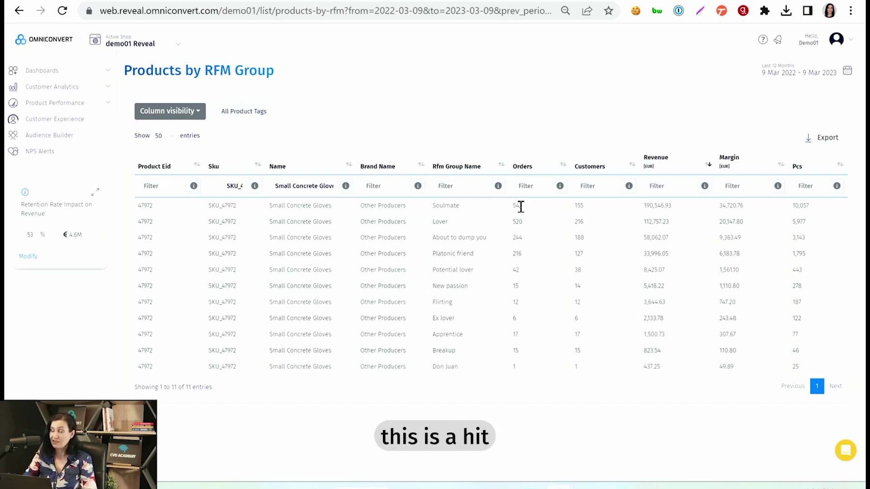